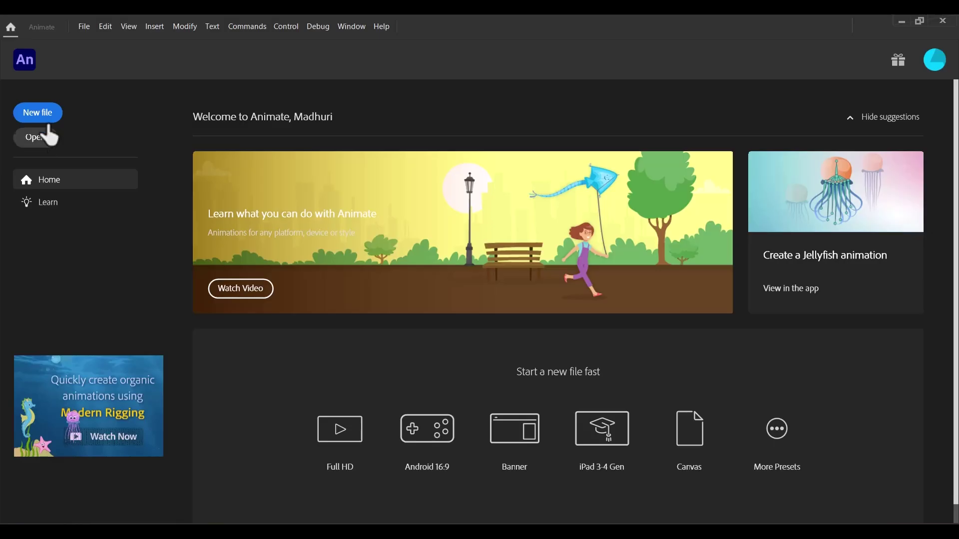
- Start a new file from the Home screen to bring up the New Document dialog
click(49, 115)
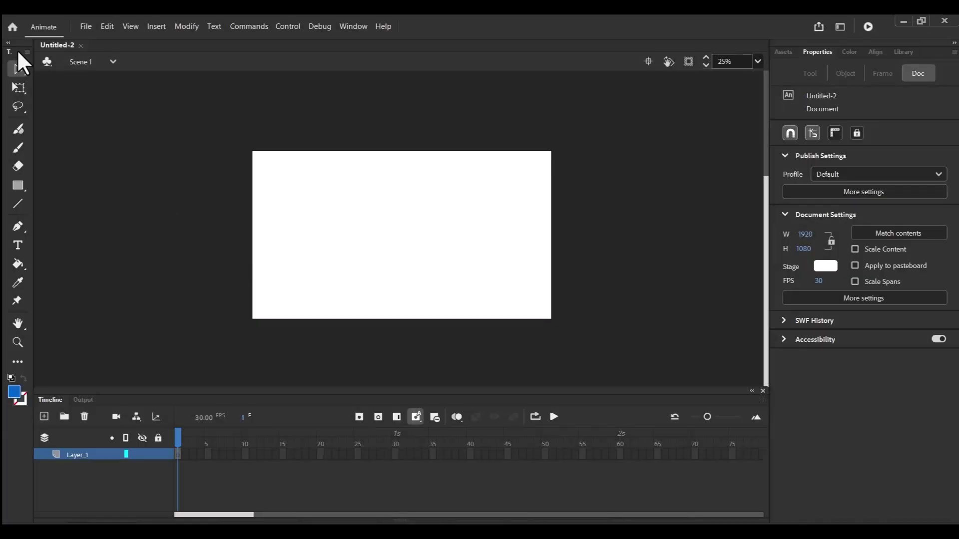
- Float the Tools and Properties panels over the stage and close the Timeline
drag(20, 63, 186, 210)
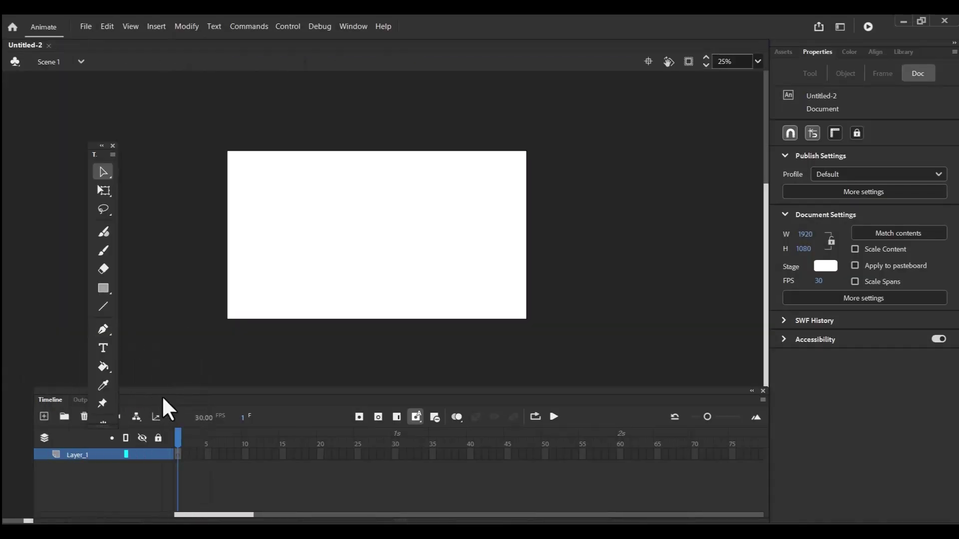
drag(164, 398, 126, 77)
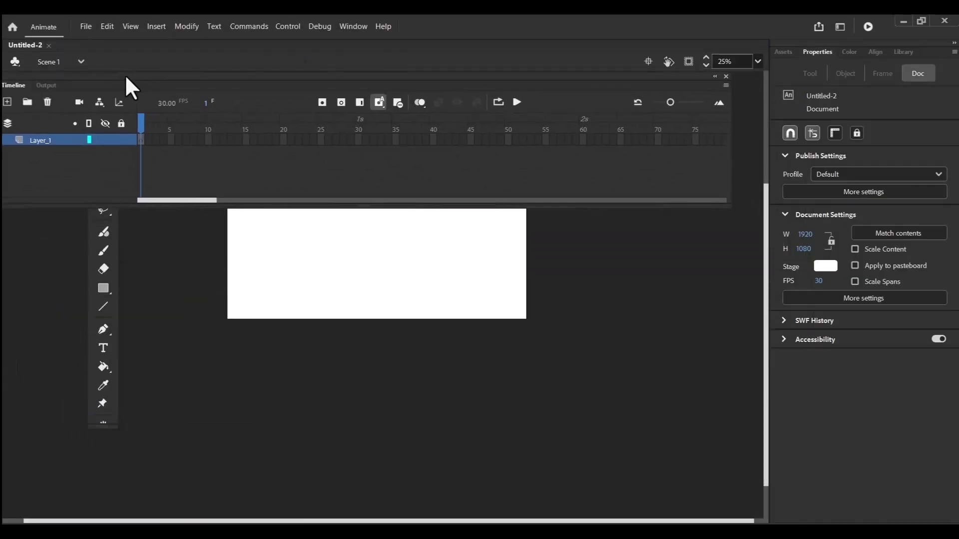
click(726, 76)
drag(931, 52, 660, 81)
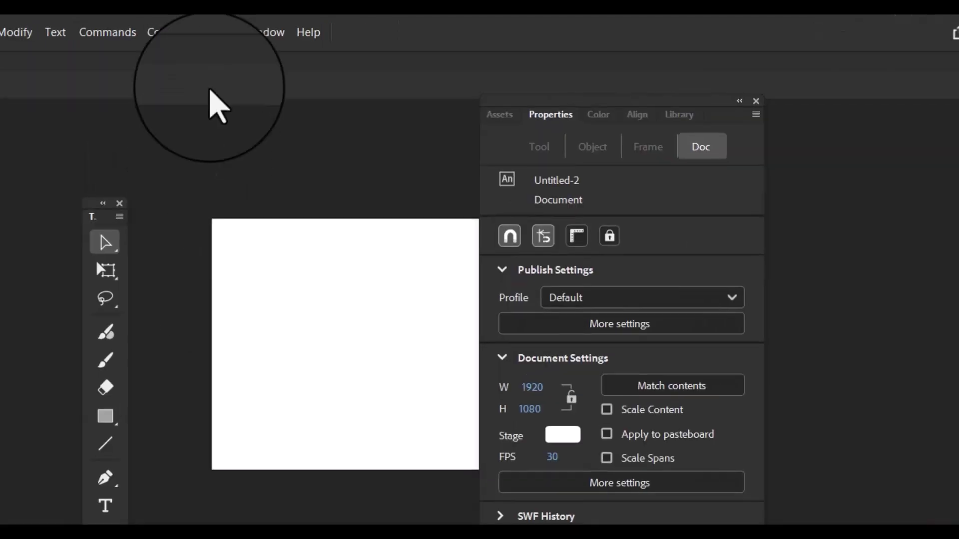
click(353, 26)
- Reset the 'Basic' workspace and confirm, re-docking the tools, properties and timeline panels
mouse_move(380, 492)
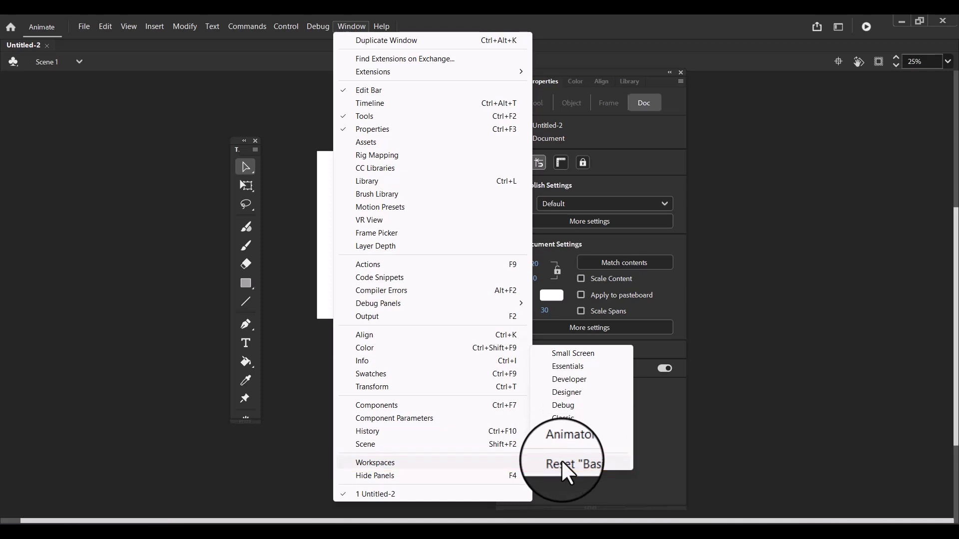
click(566, 472)
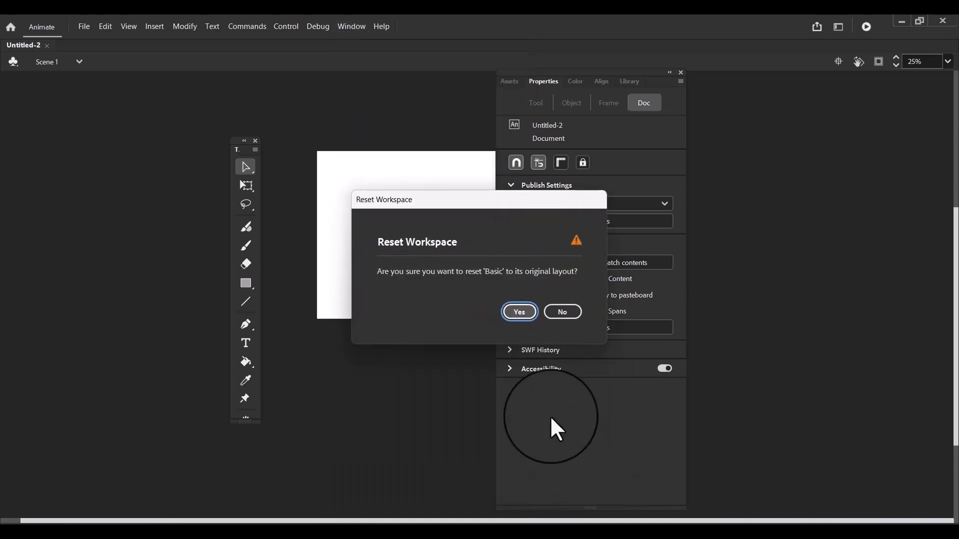
click(519, 311)
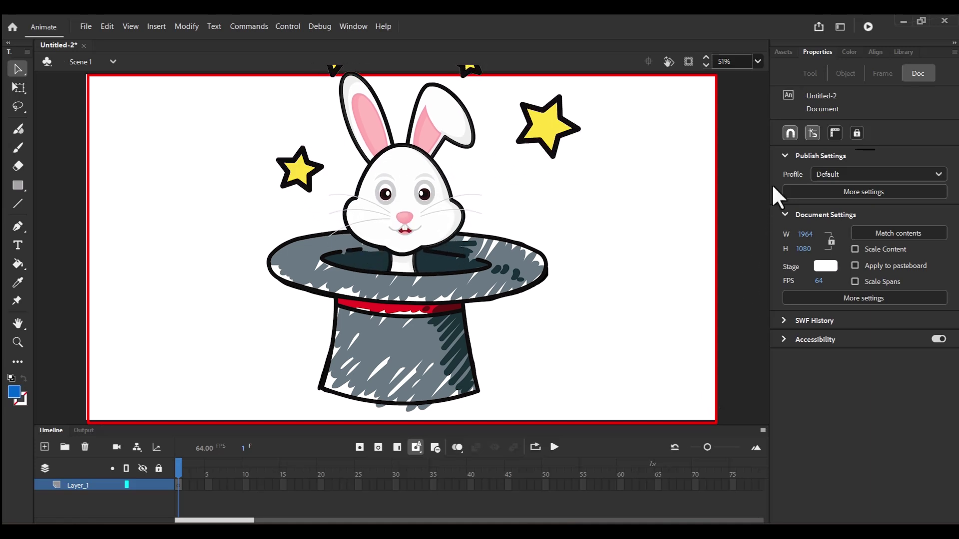
- Choose 50% from the stage magnification presets
click(758, 61)
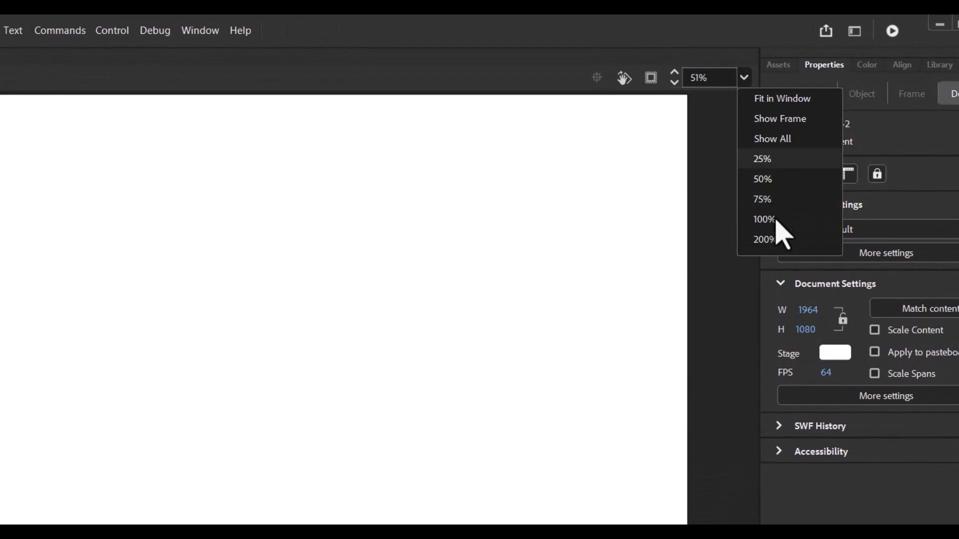
click(763, 178)
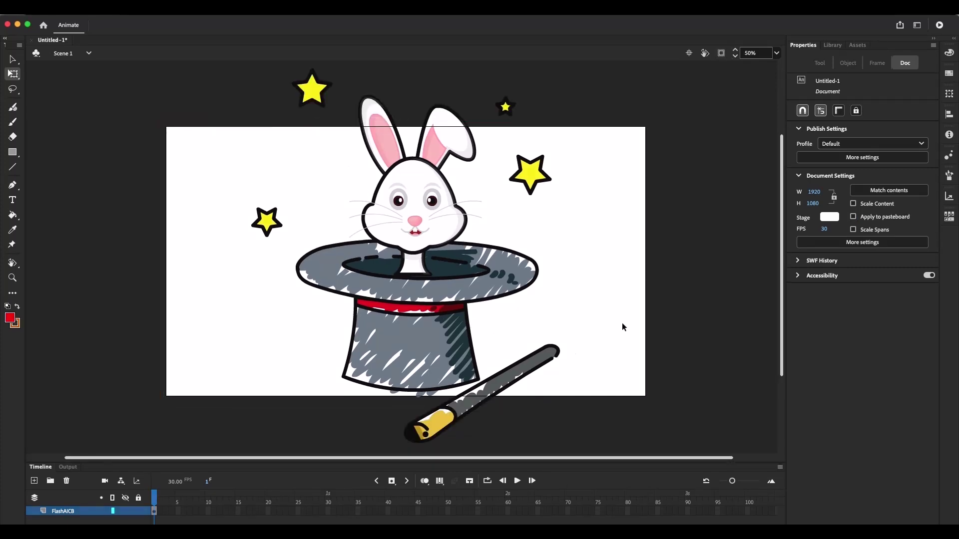
- Turn on clipping of content outside the stage and zoom the stage to 25%
click(721, 55)
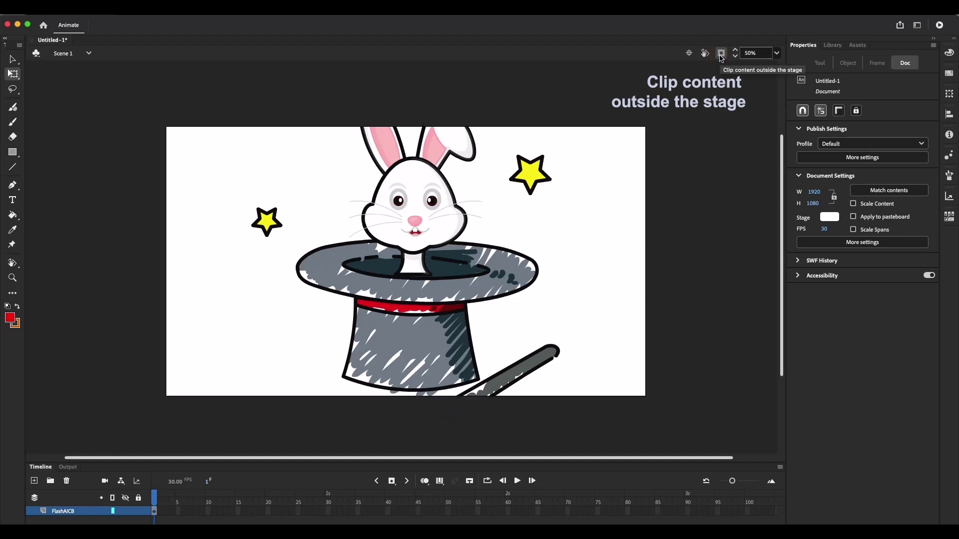
click(722, 55)
click(721, 55)
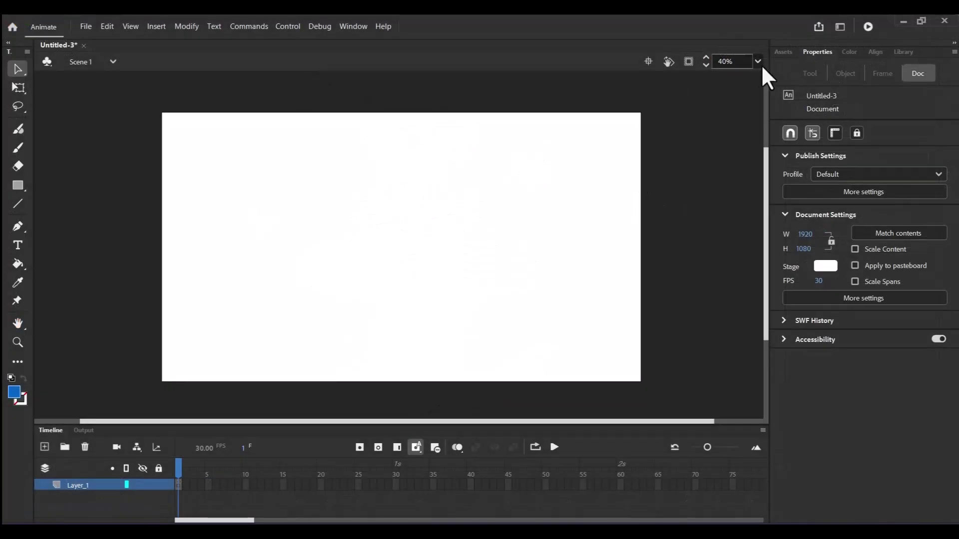
click(757, 61)
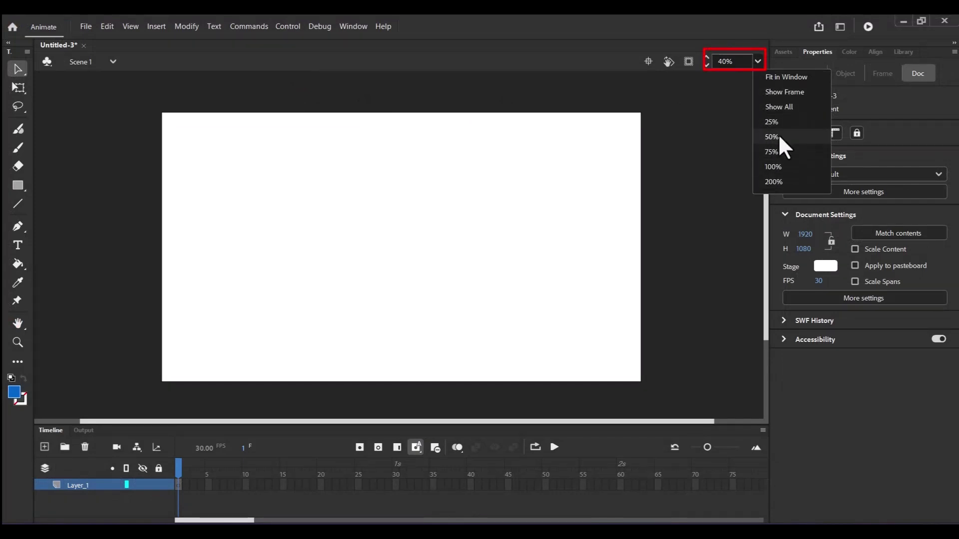
click(778, 135)
click(758, 61)
click(799, 136)
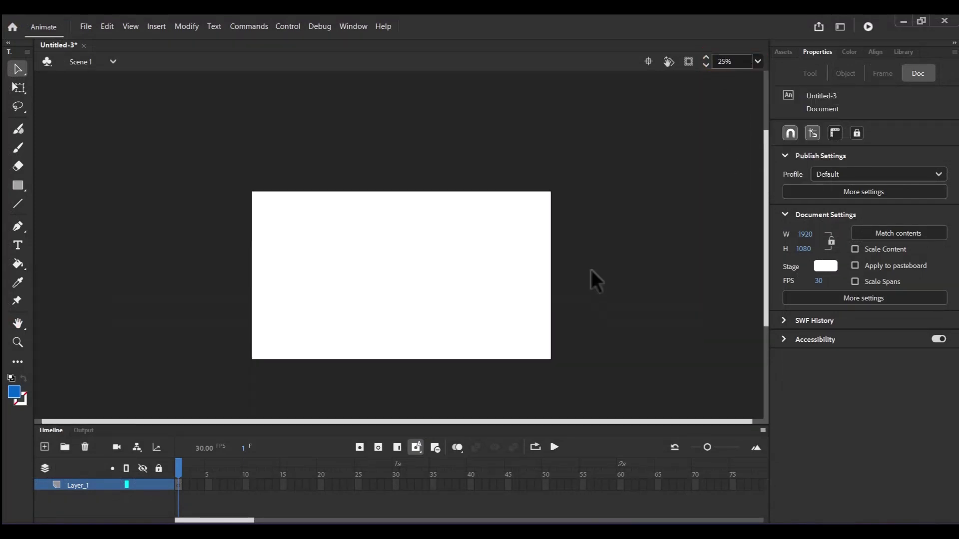
- Zoom in and out with Ctrl+= and Ctrl+−, finishing at 50%
key(ctrl+equal)
key(ctrl+equal)
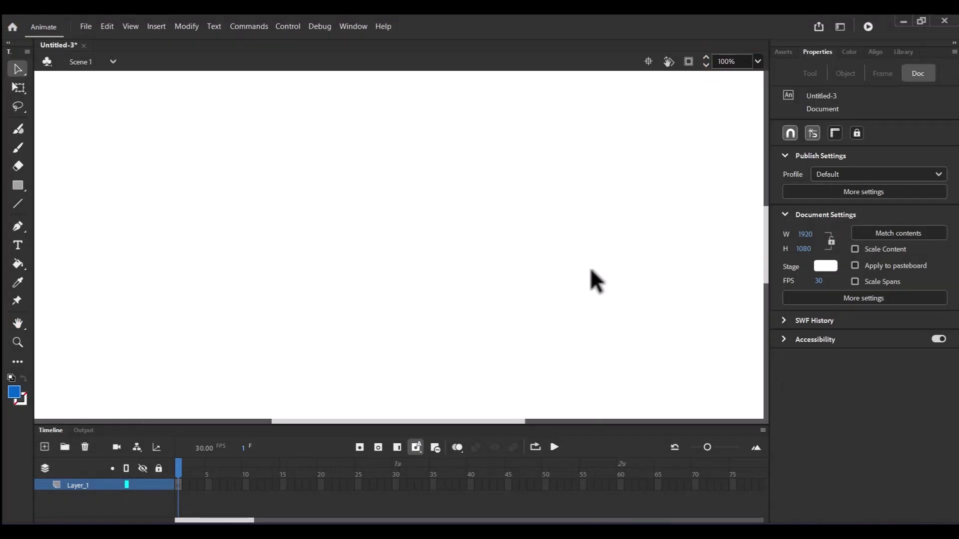
key(ctrl+minus)
key(ctrl+minus)
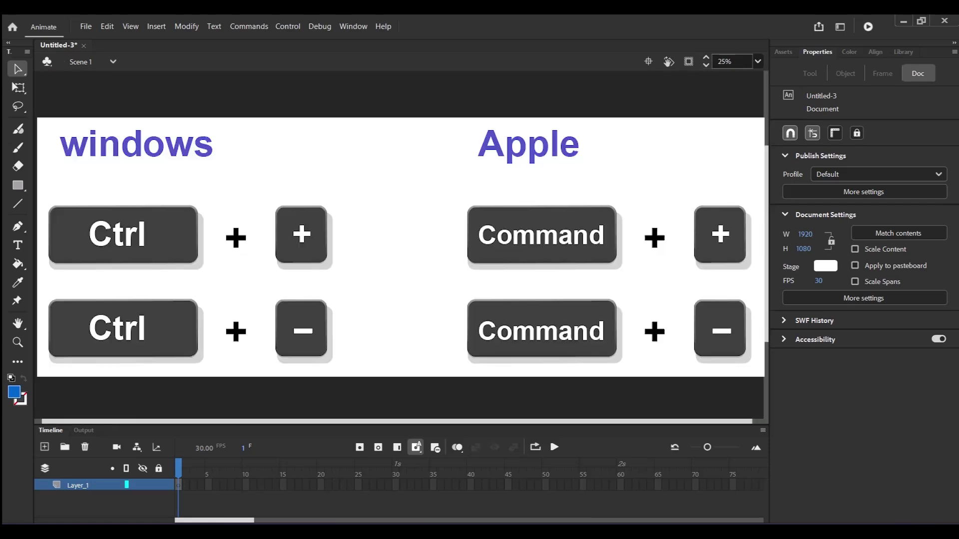
key(ctrl+equal)
key(ctrl+equal)
key(ctrl+minus)
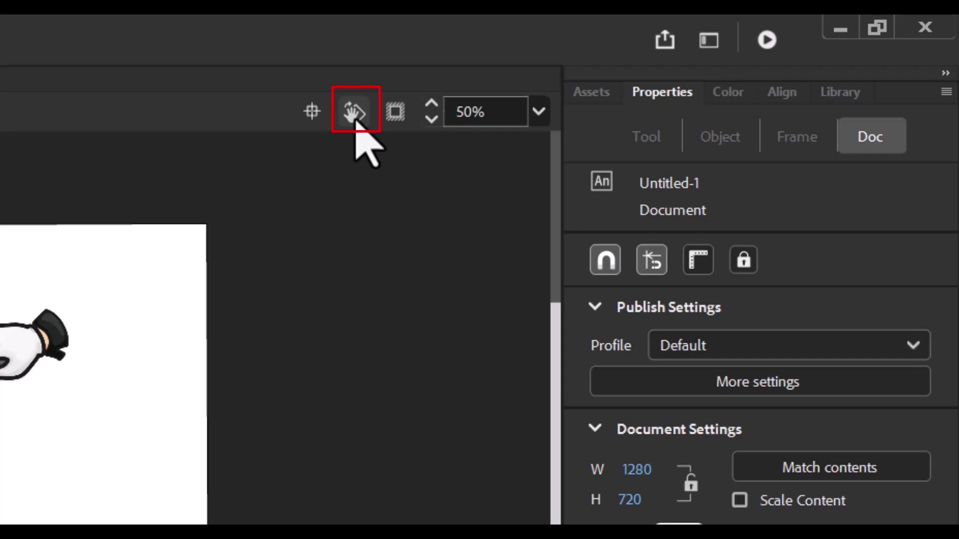
- Rotate the stage view about 30° clockwise, then switch to the Hand tool and undo
click(355, 113)
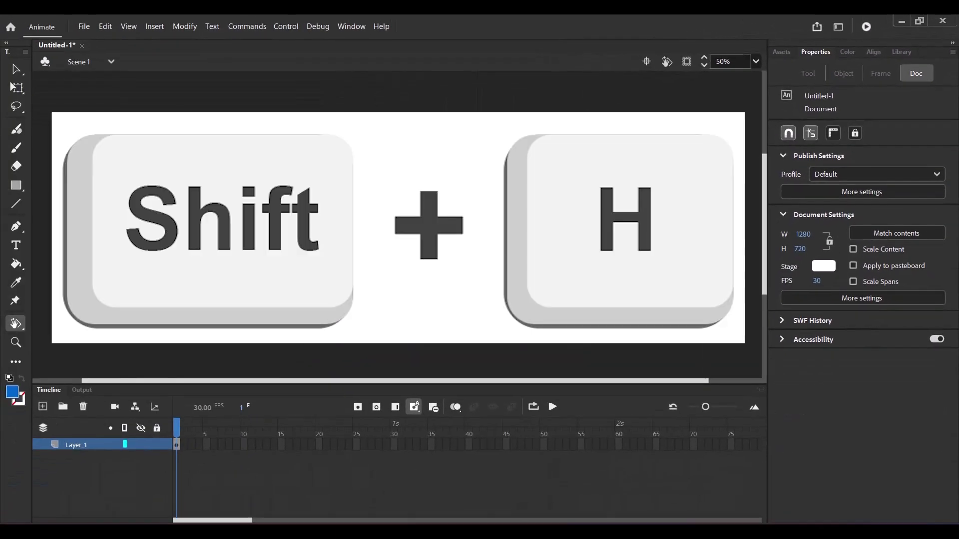
drag(497, 282, 514, 261)
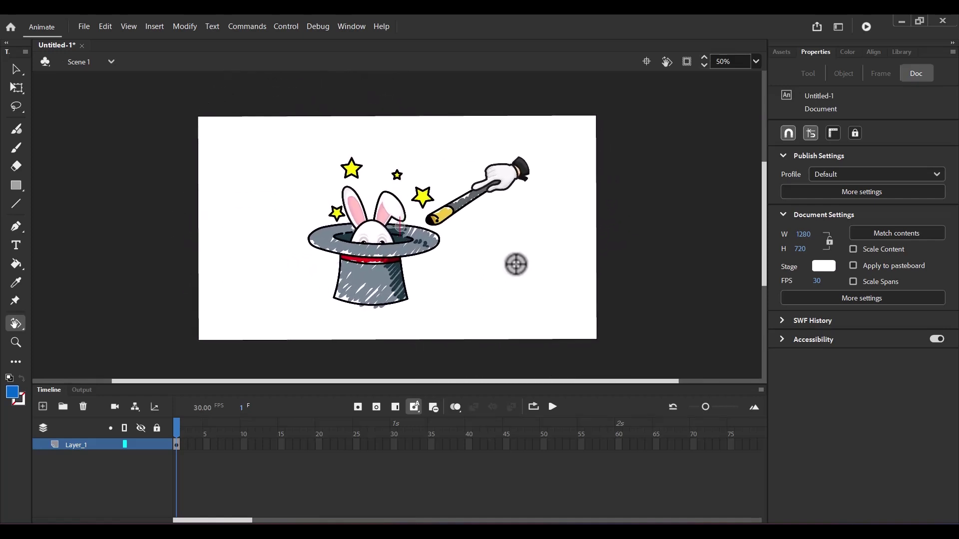
drag(516, 265, 529, 267)
key(h)
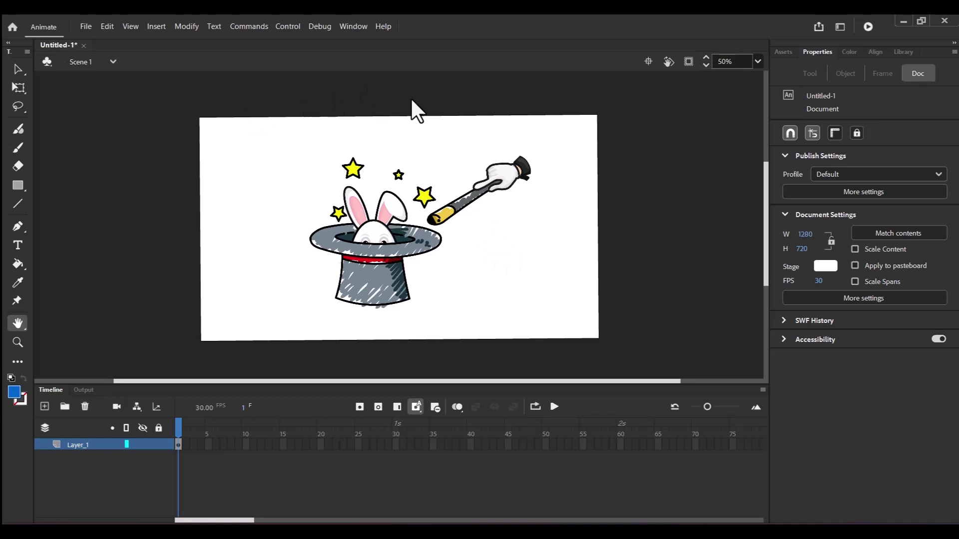
key(ctrl+z)
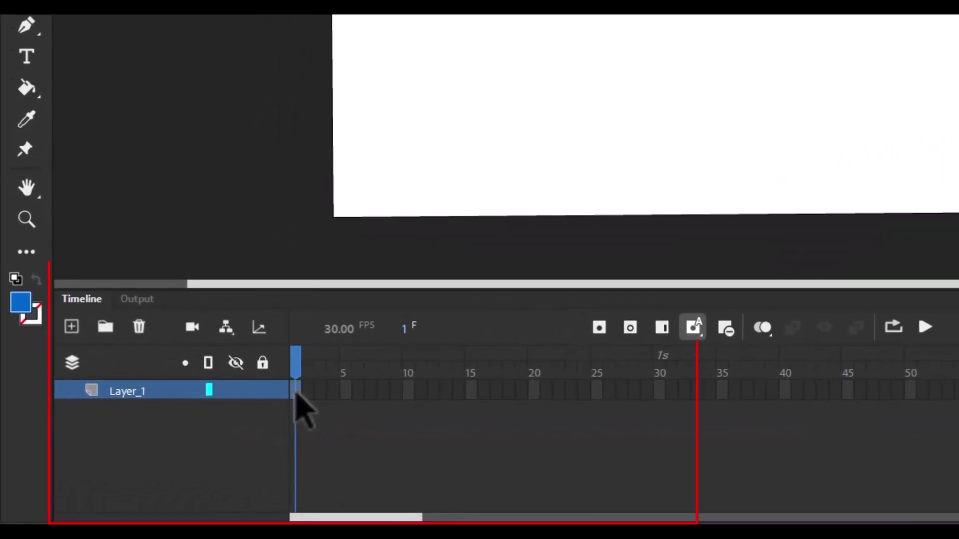
- Select Layer_1 frames out to frame 30, pull the span back to 29, and show onion skin options
drag(182, 448, 348, 458)
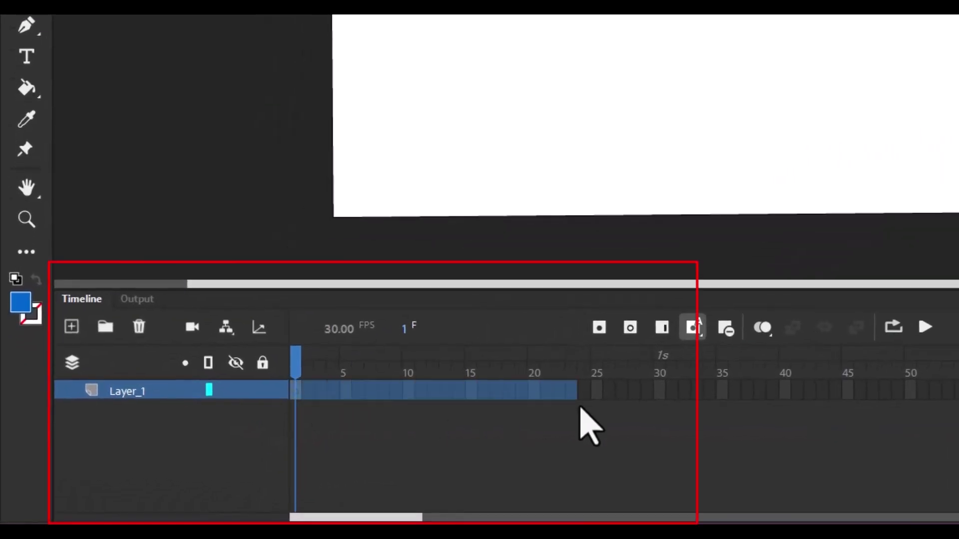
drag(589, 427, 659, 396)
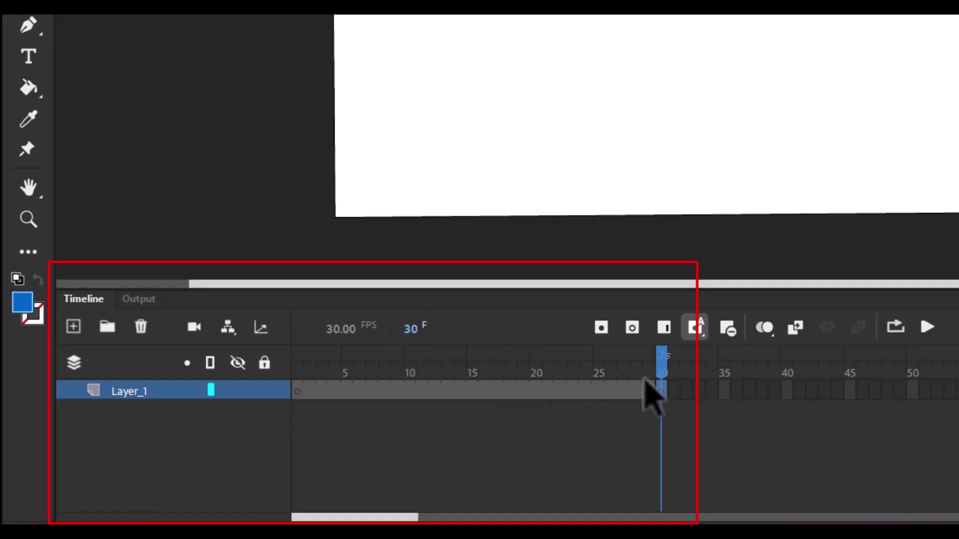
drag(668, 387, 644, 354)
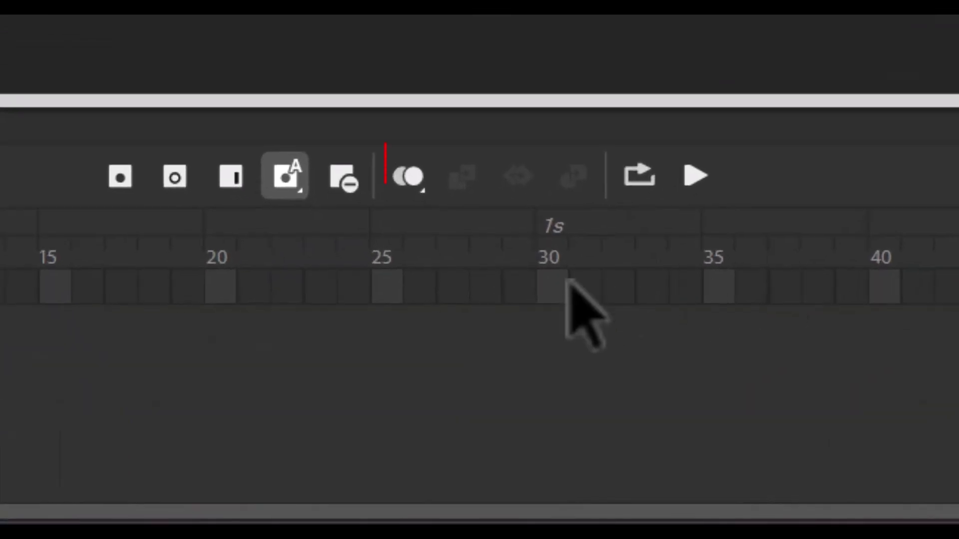
click(421, 189)
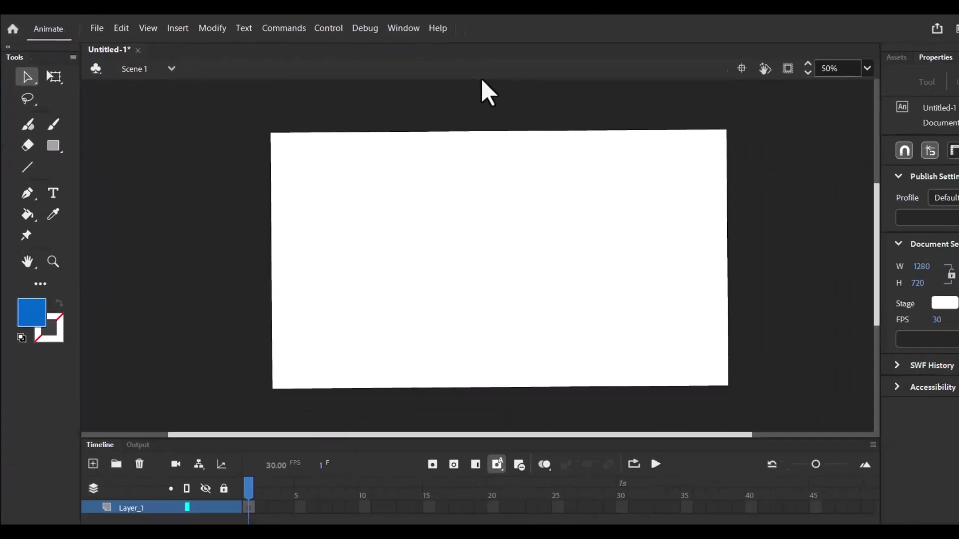
key(r)
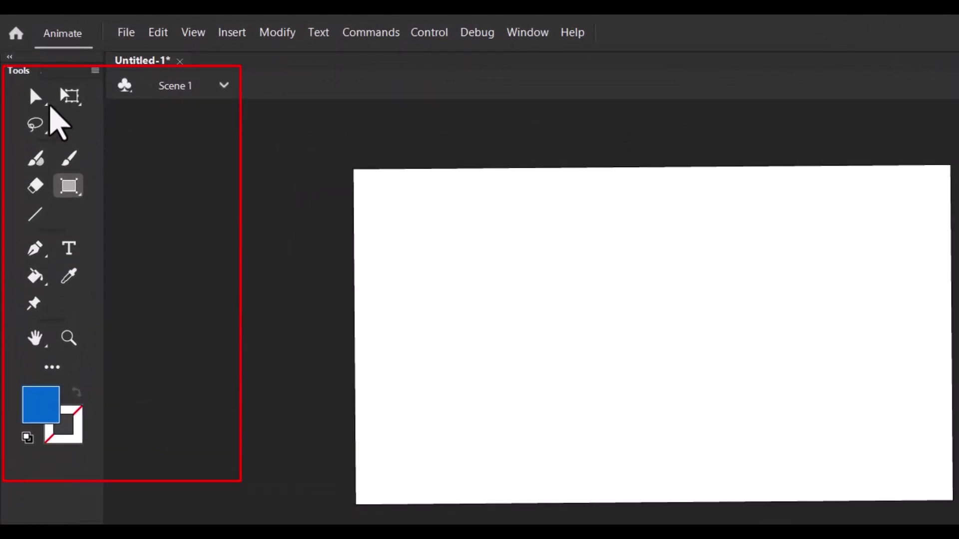
click(47, 106)
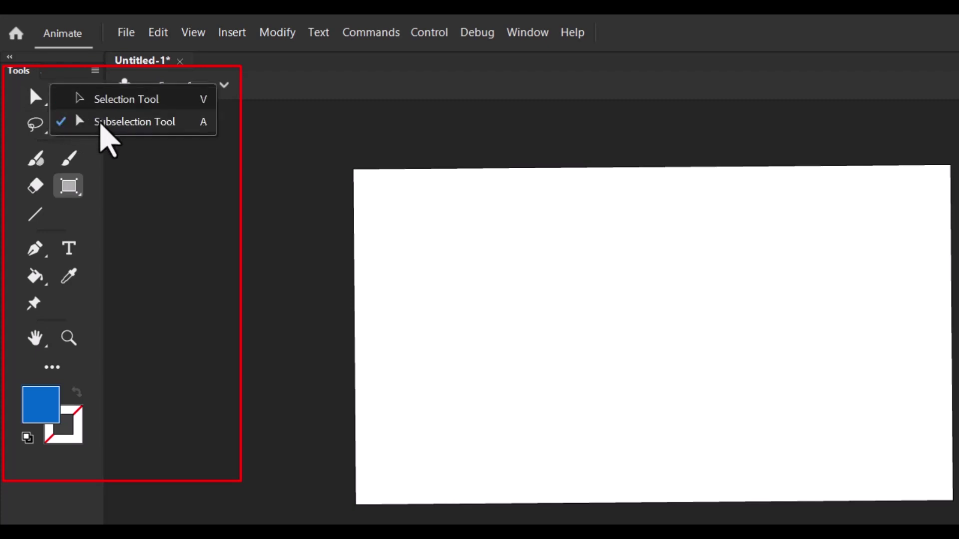
click(100, 99)
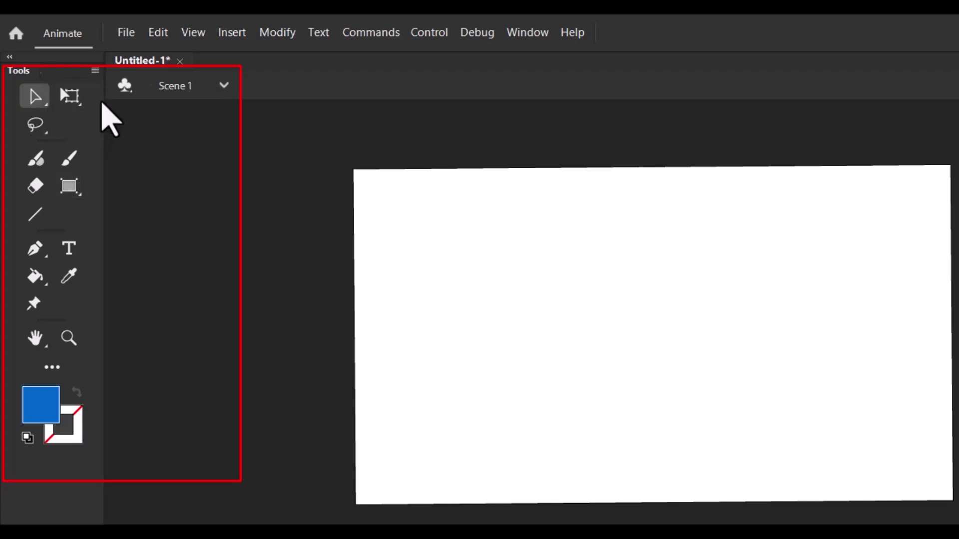
click(46, 105)
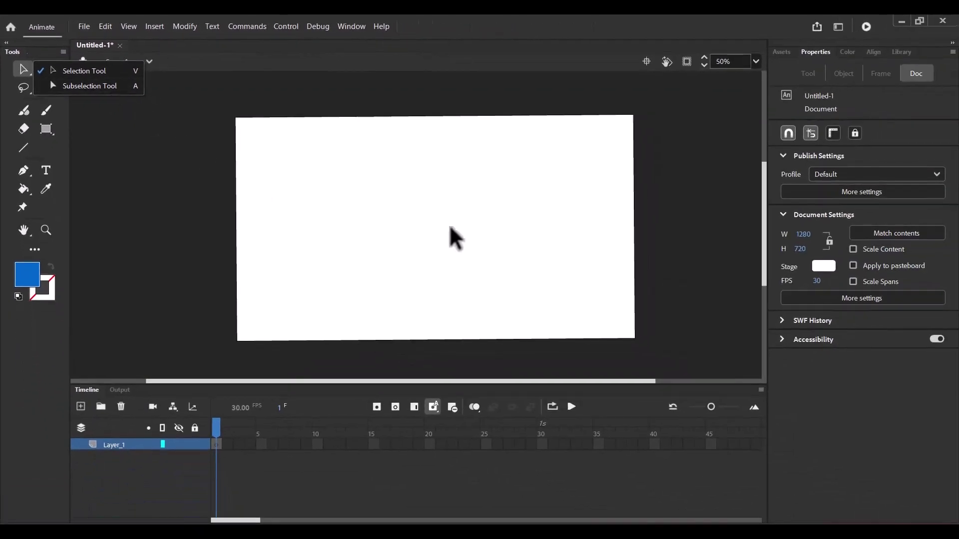
click(674, 346)
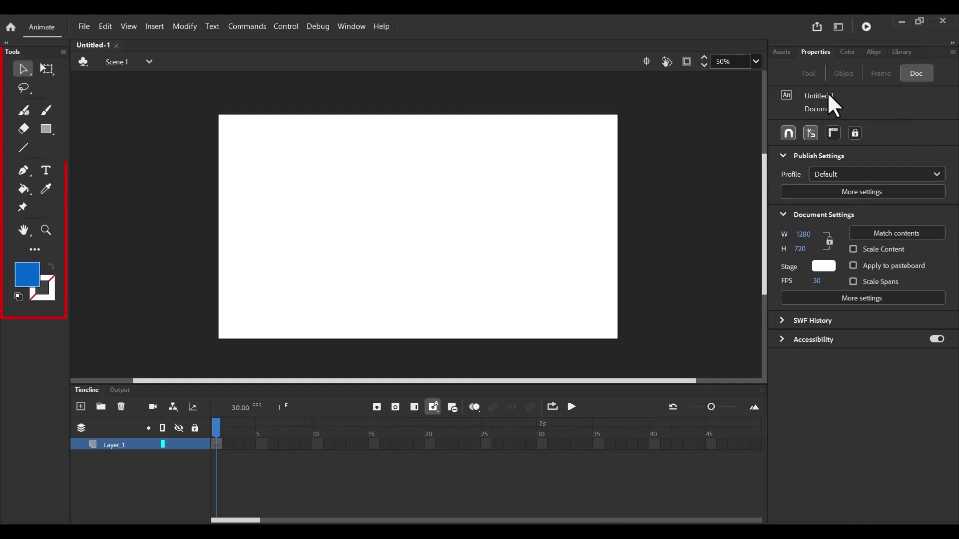
- Draw a square near stage centre with #00CC00 fill and a size-21 dark crimson stroke
click(50, 132)
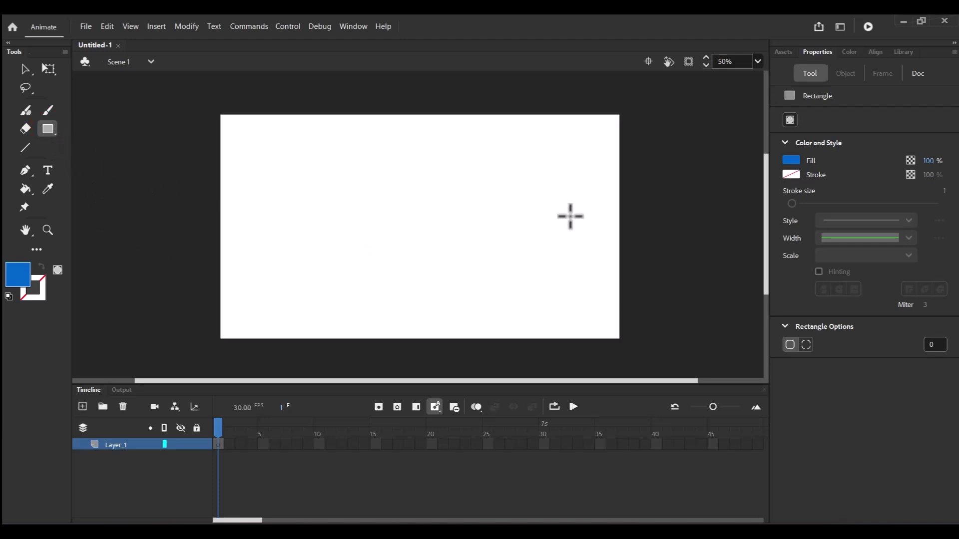
click(791, 160)
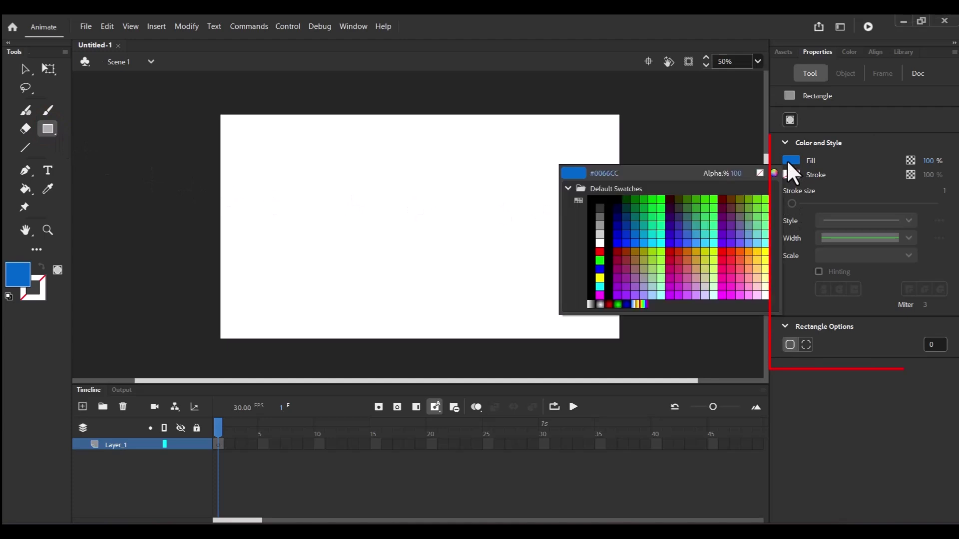
click(652, 199)
click(791, 175)
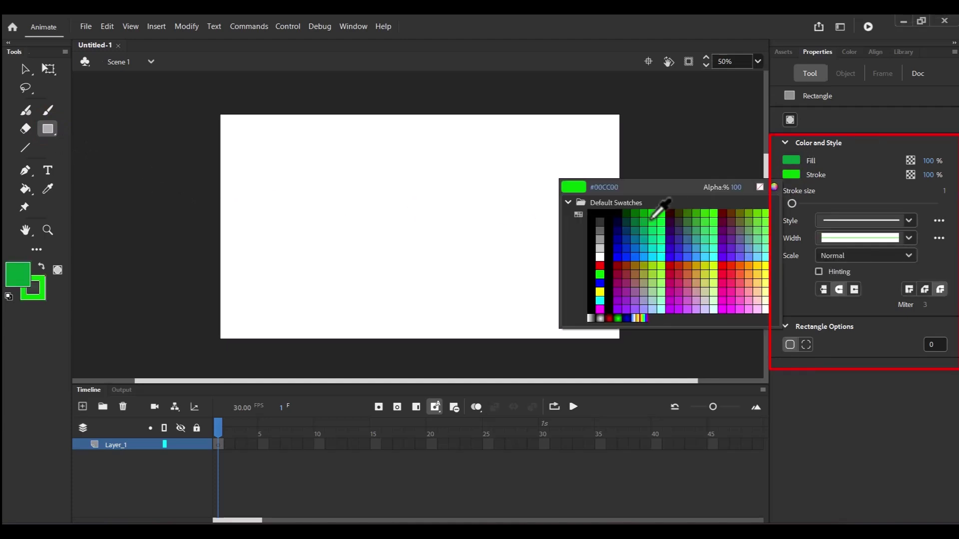
click(617, 269)
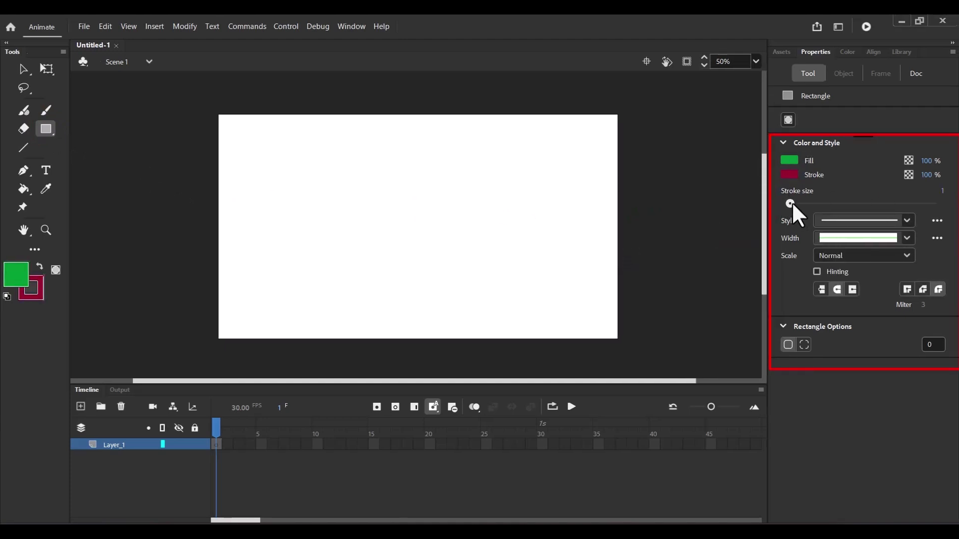
drag(790, 204, 805, 204)
click(908, 220)
click(874, 266)
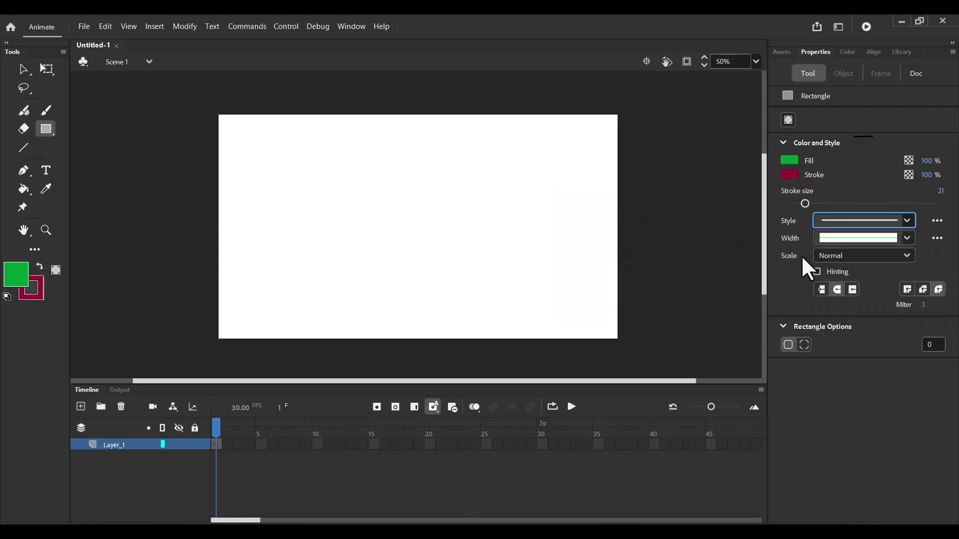
mouse_move(359, 174)
mouse_down()
mouse_move(422, 212)
mouse_move(487, 302)
mouse_up()
key(v)
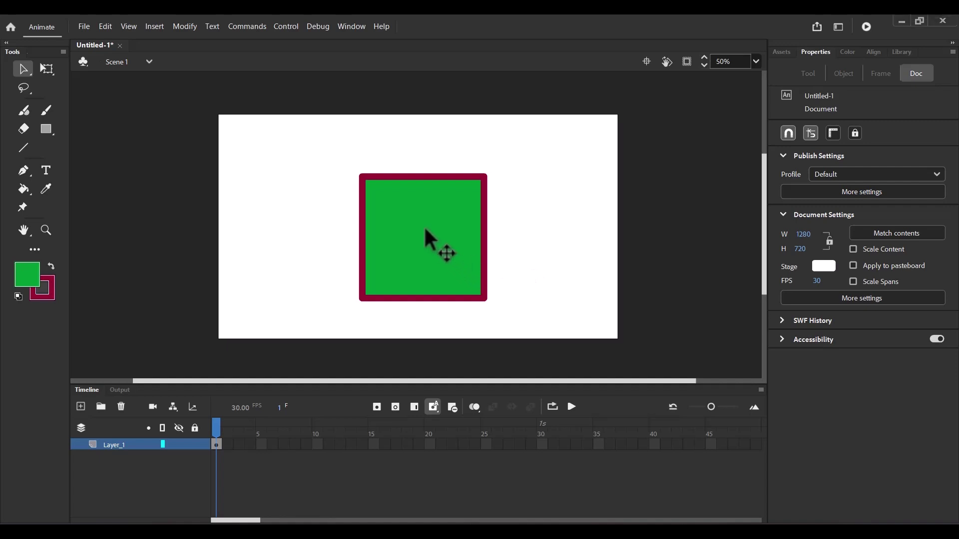
- Select the square's fill and recolour it olive green in Properties
click(428, 243)
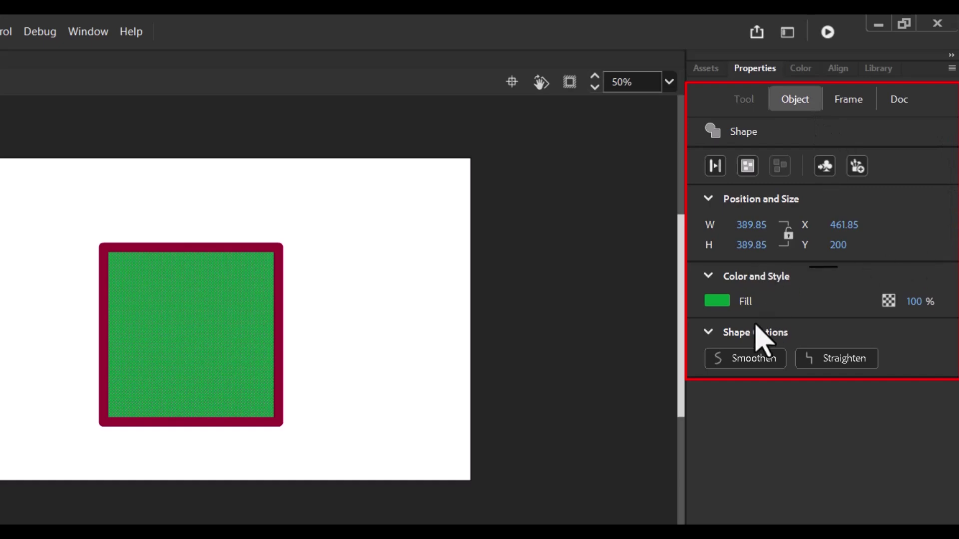
click(710, 302)
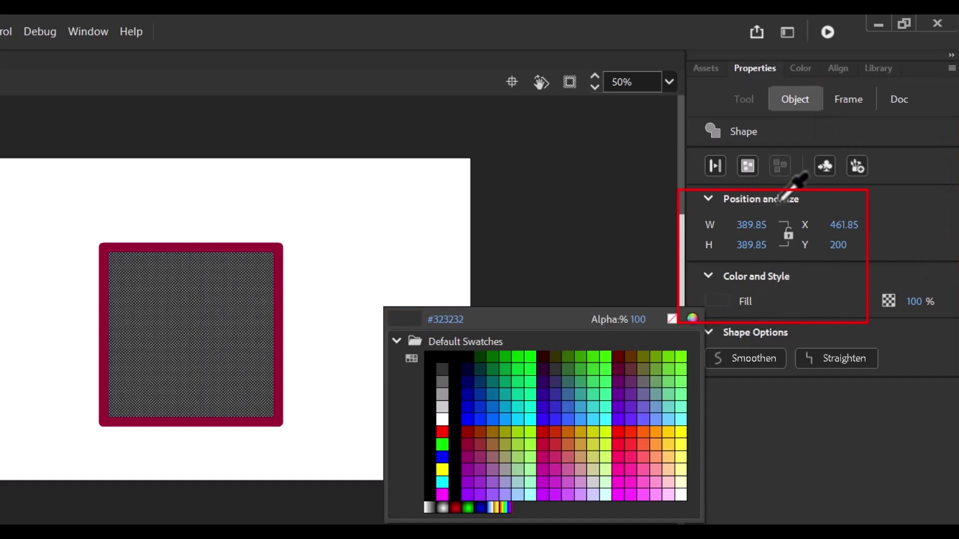
click(717, 301)
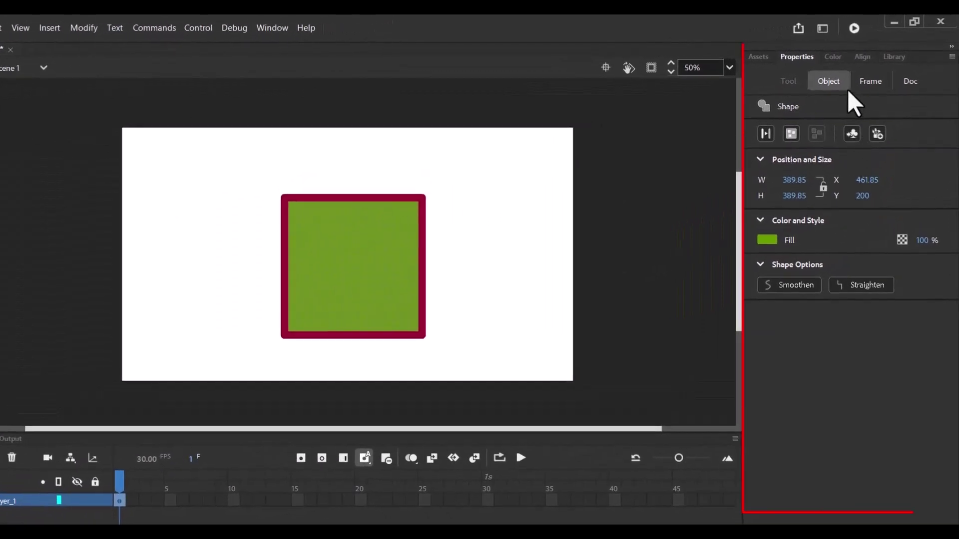
- Show the Frame properties and leave Color Effects set to None
click(864, 82)
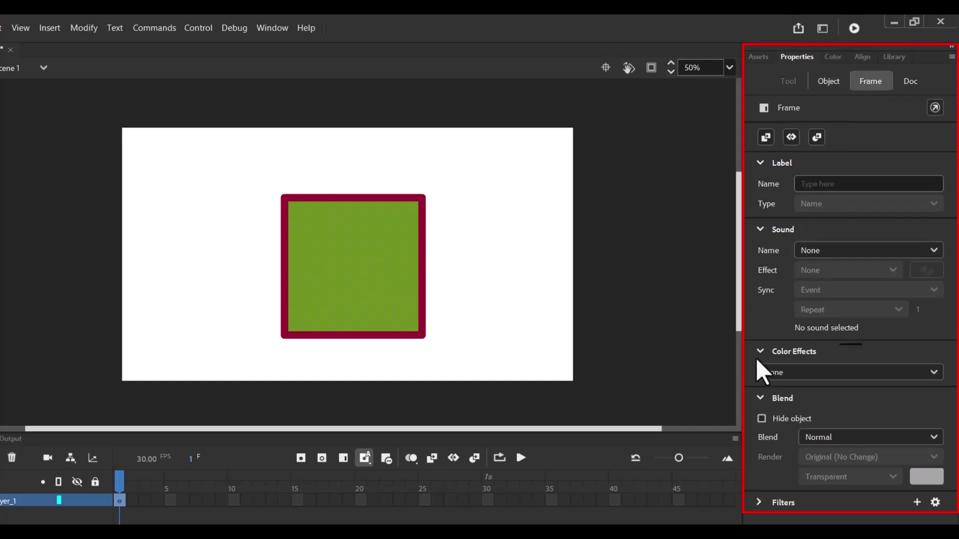
click(923, 375)
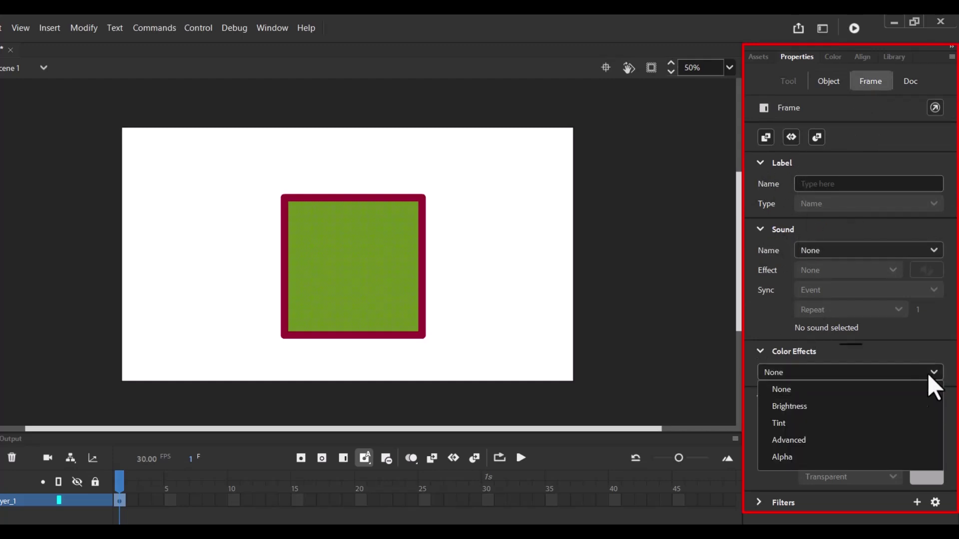
click(814, 391)
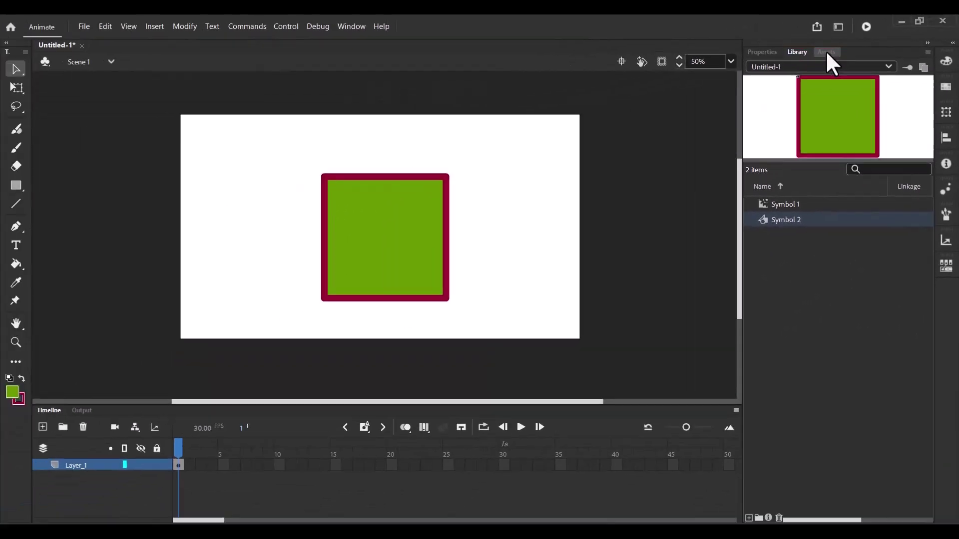
click(779, 65)
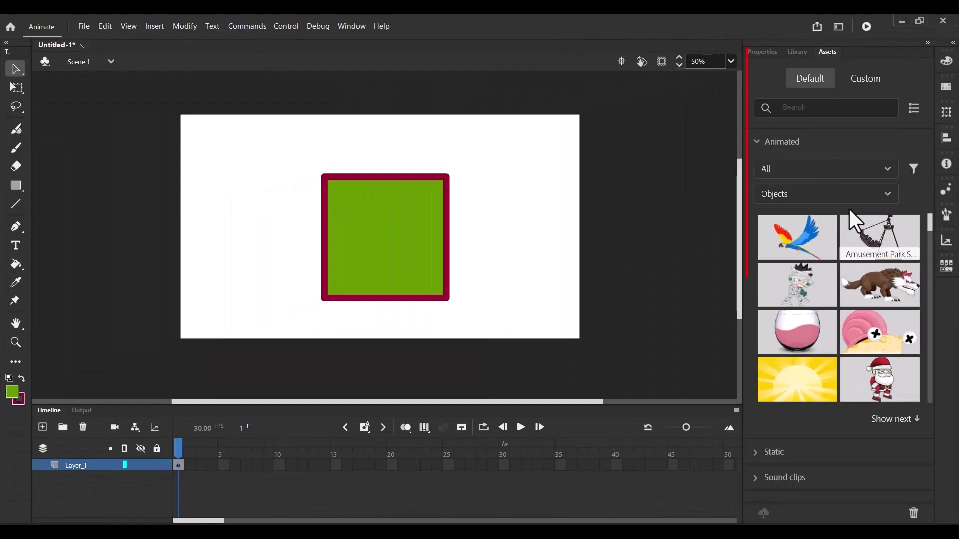
click(794, 52)
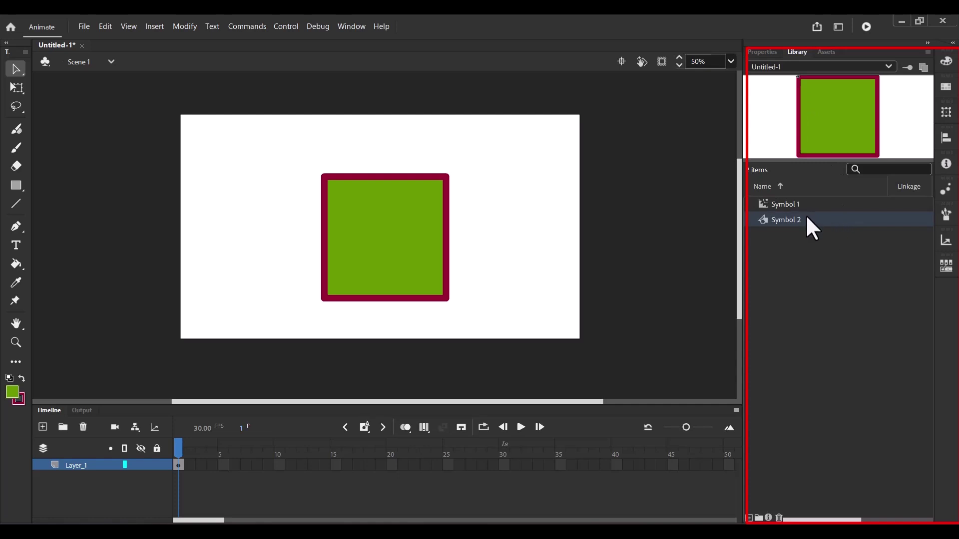
drag(801, 223, 515, 229)
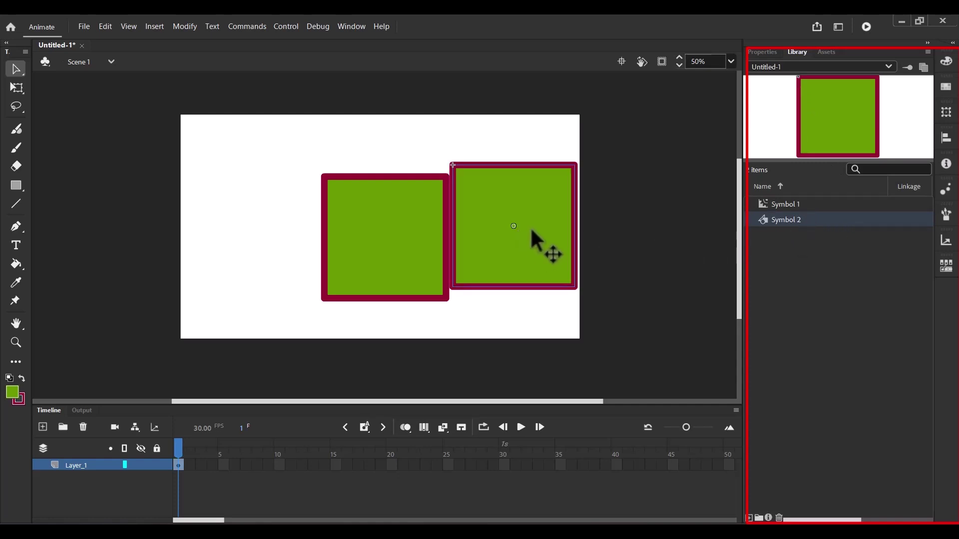
key(Delete)
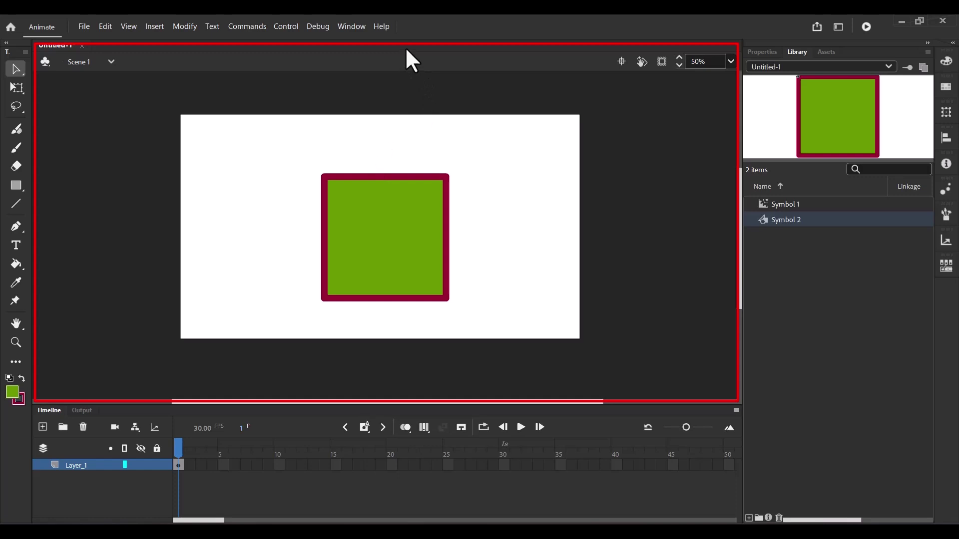
- Float the document in a smaller window, move the Timeline to the top, and put Tools beside Properties
drag(405, 47, 414, 81)
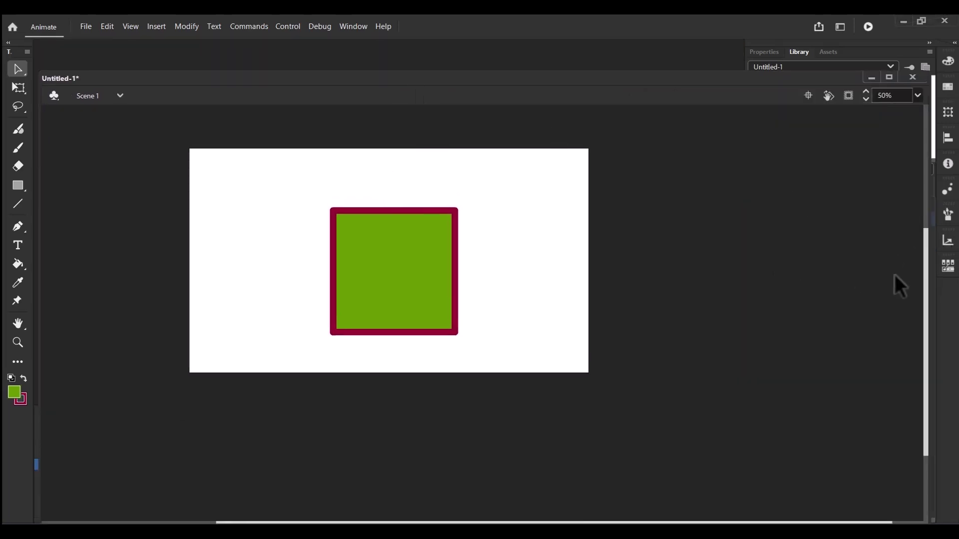
drag(927, 278, 727, 235)
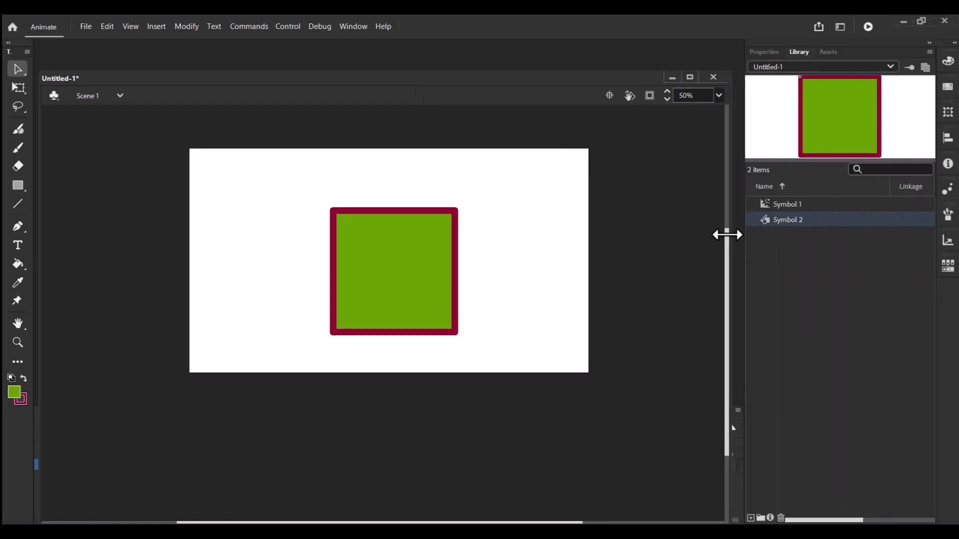
drag(330, 522, 344, 381)
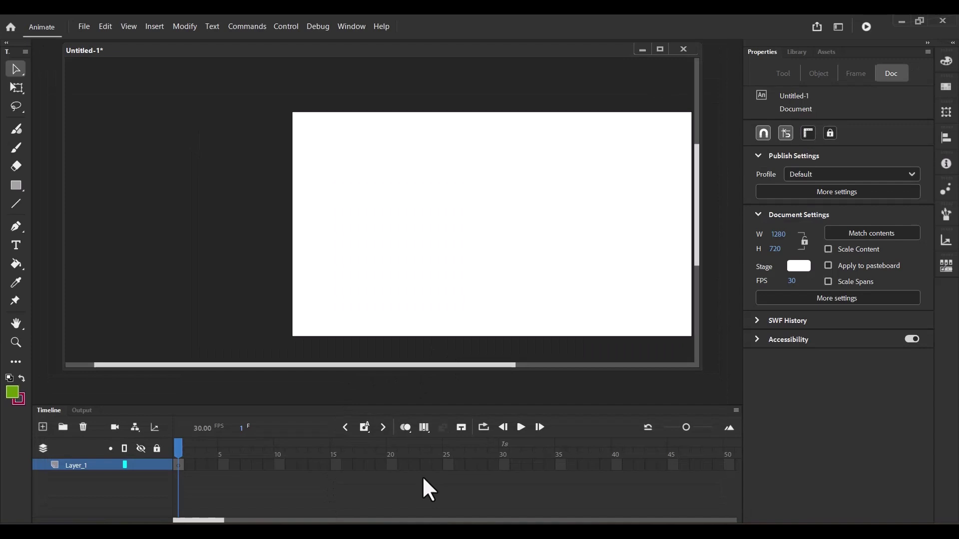
drag(313, 415, 327, 40)
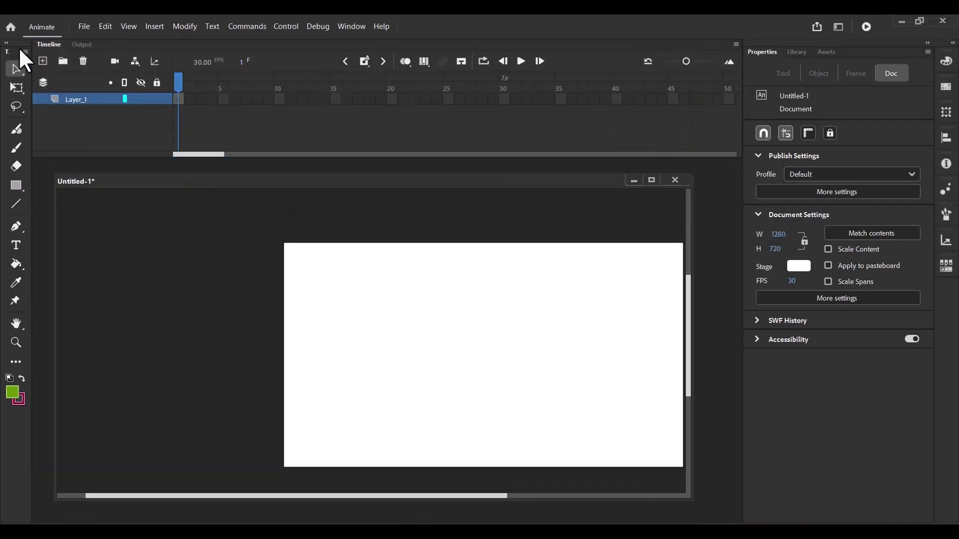
drag(15, 52, 737, 54)
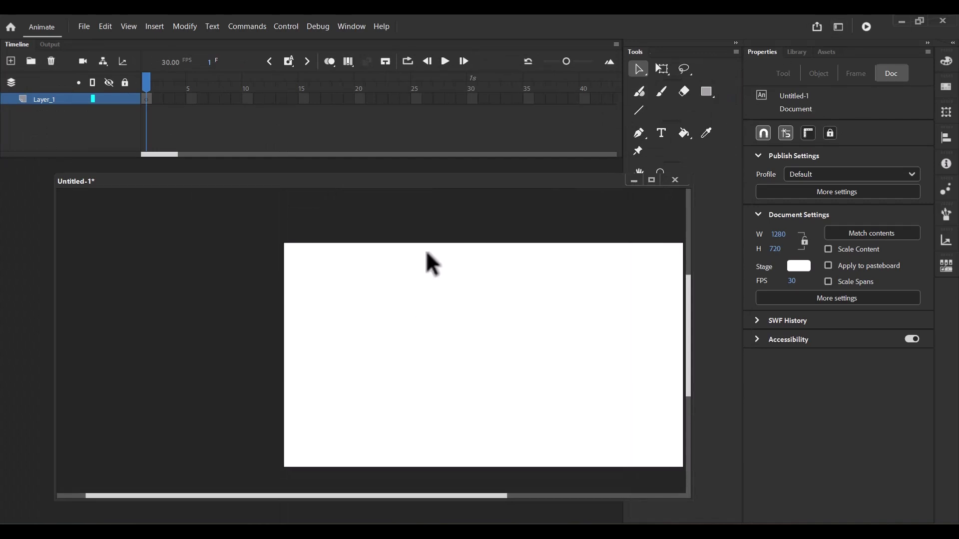
- Save the layout as Workspace_01, replacing the existing one, then check Window > Workspaces
click(838, 27)
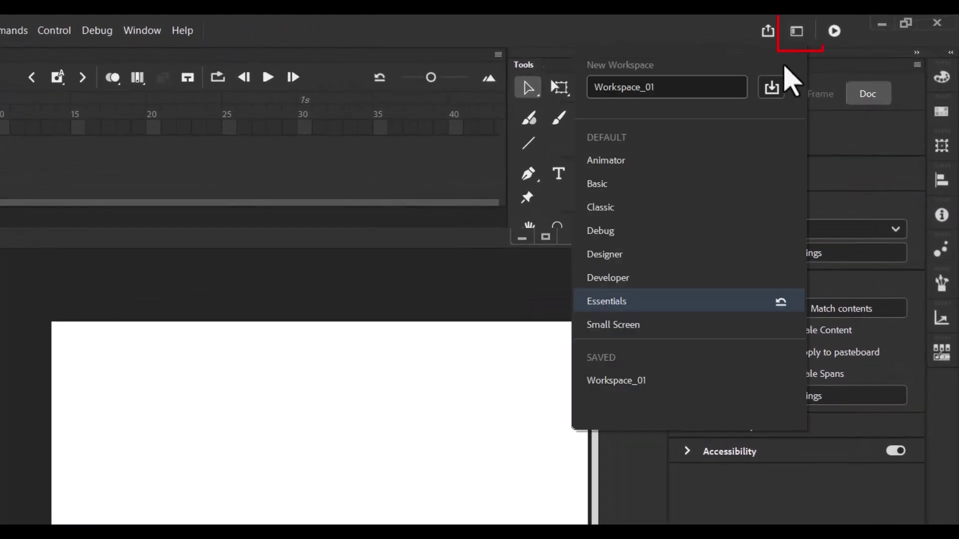
click(778, 94)
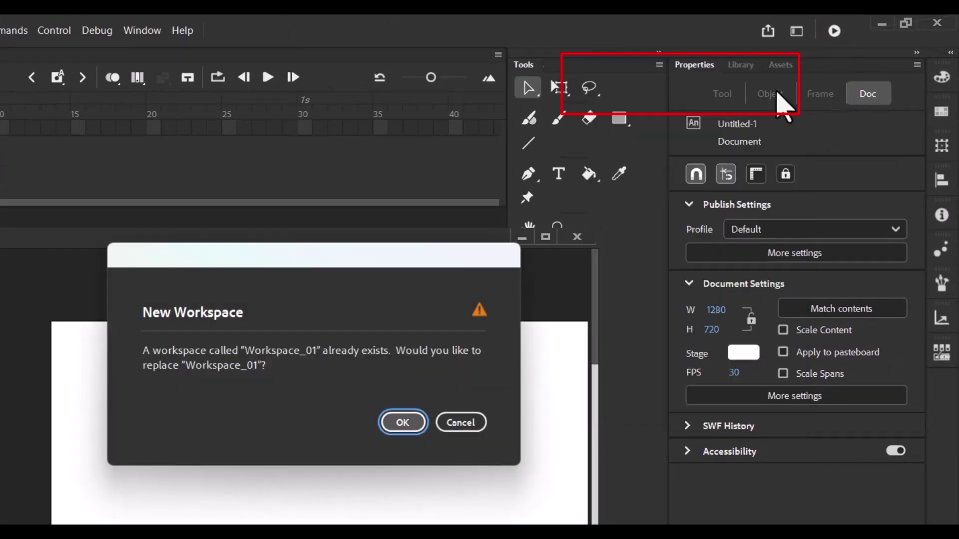
click(406, 424)
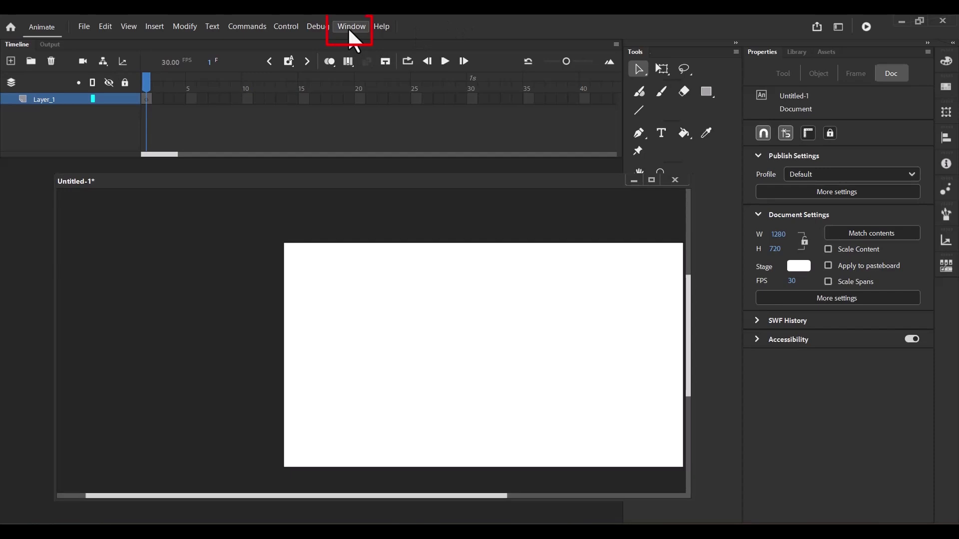
click(350, 26)
mouse_move(464, 464)
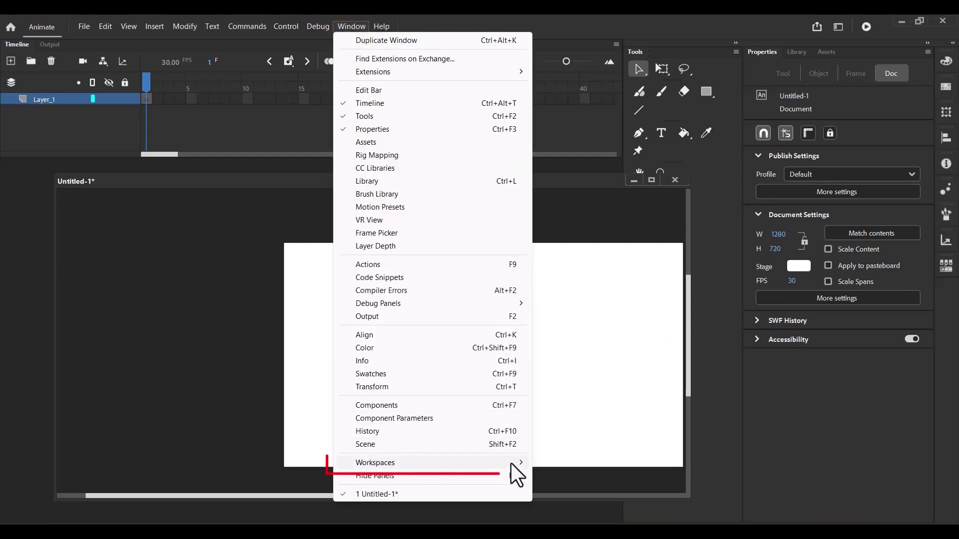